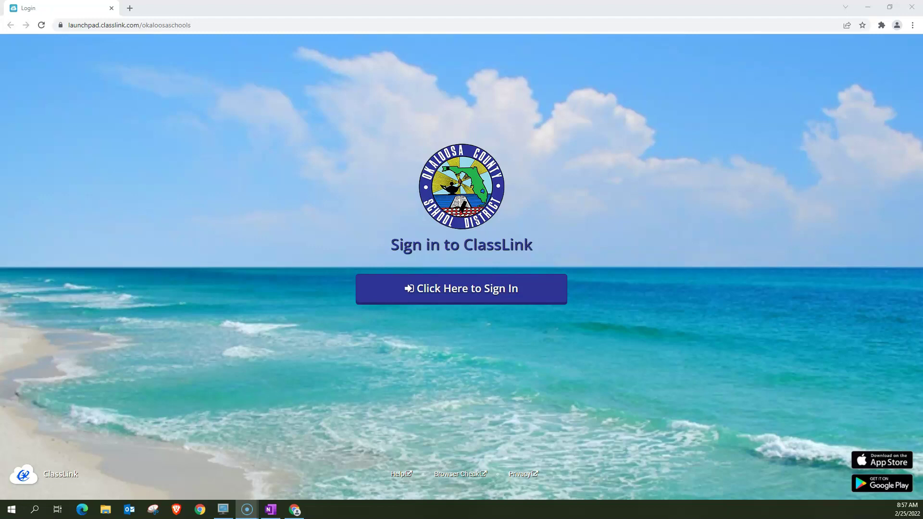
# Step: Sign in to ClassLink, open FOCUS EMP Training and sign in to it with the network account
pyautogui.click(474, 301)
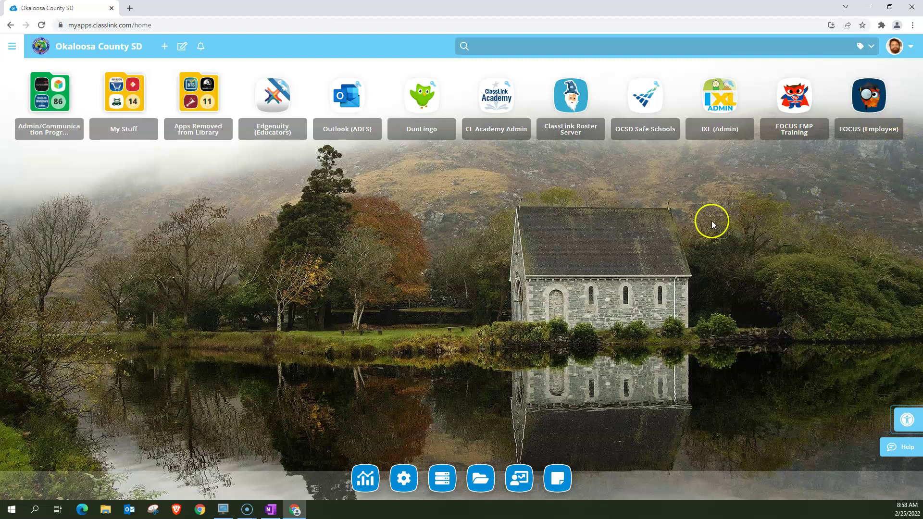
pyautogui.click(796, 118)
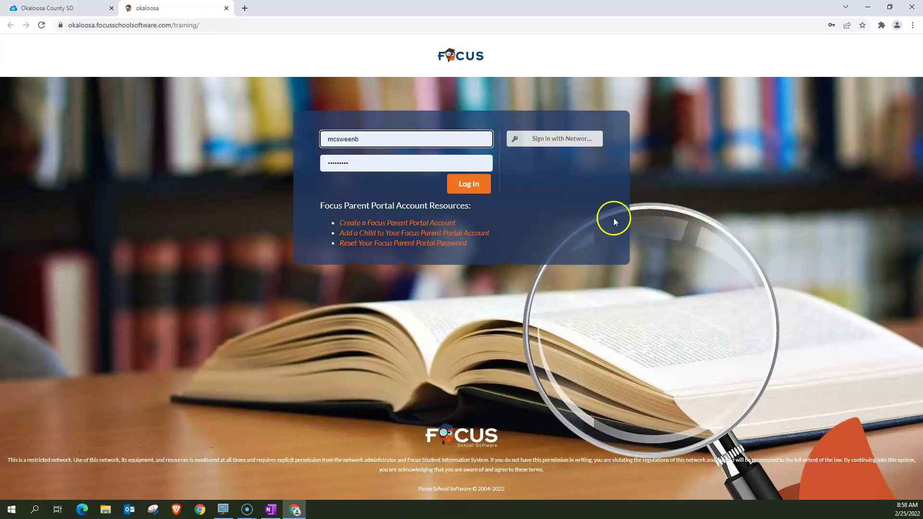
pyautogui.click(543, 143)
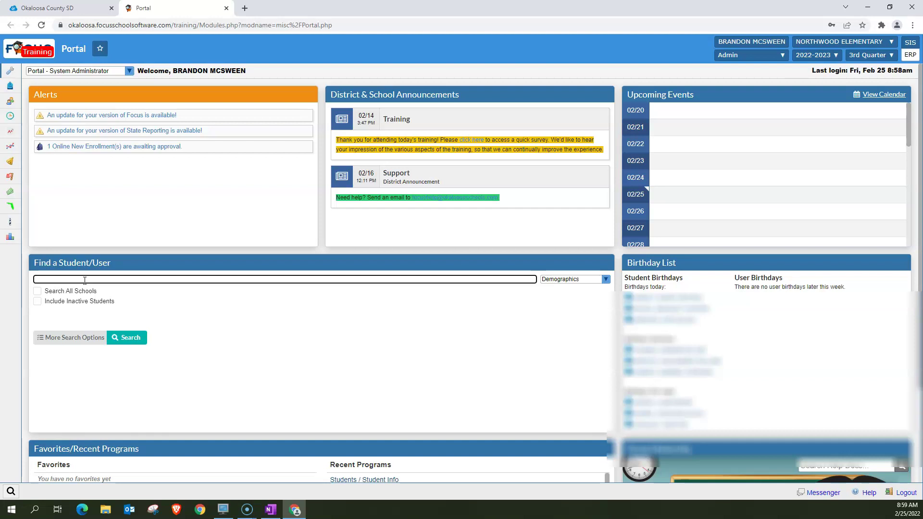
# Step: Search for the student by full name from the portal and open the student's record
pyautogui.write('luke sky')
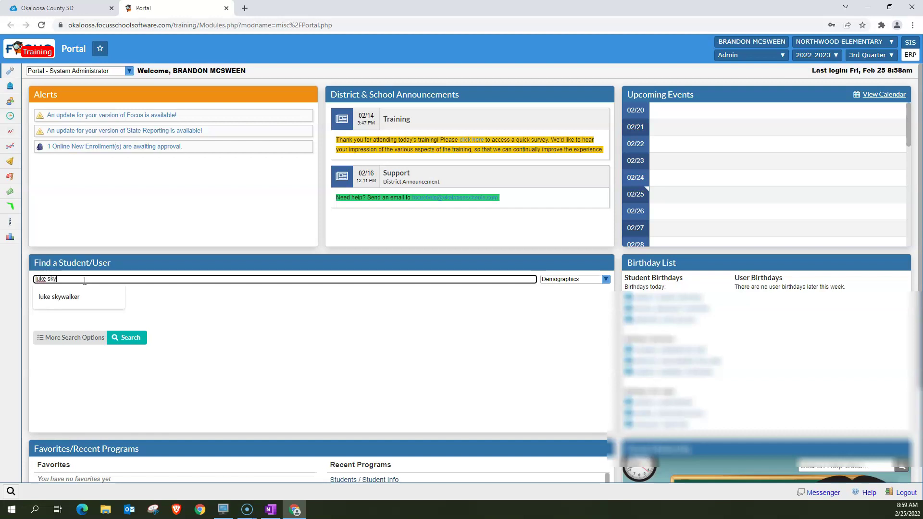
pyautogui.write('walker')
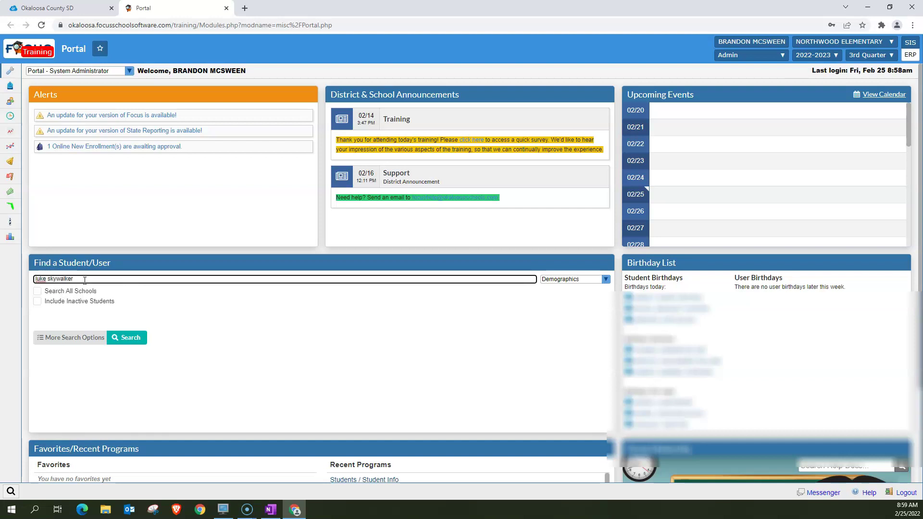
pyautogui.click(121, 340)
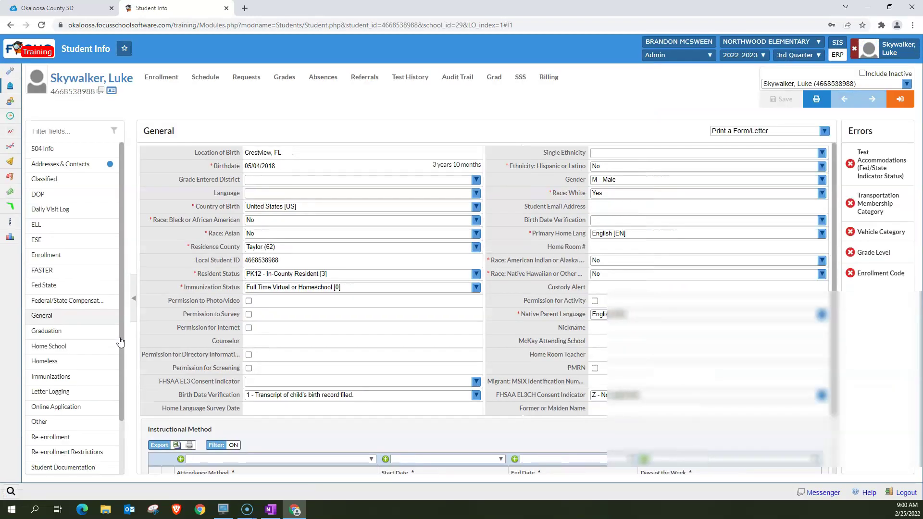
# Step: Look over the header of the student's record and the school selection, and return to the portal
pyautogui.click(115, 108)
pyautogui.click(111, 91)
pyautogui.click(205, 116)
pyautogui.click(754, 43)
pyautogui.click(21, 44)
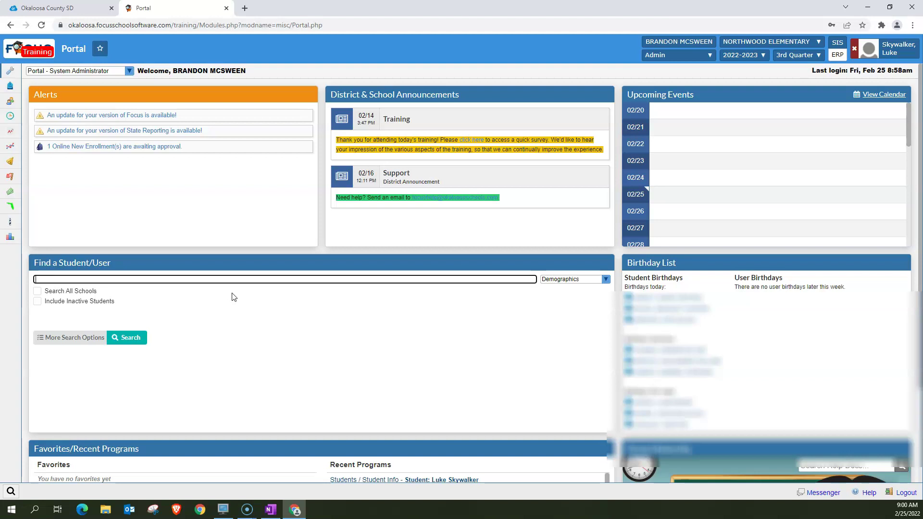
# Step: Search the students for "ab" and, back on the portal, search by last name with "ab,"
pyautogui.write('ab')
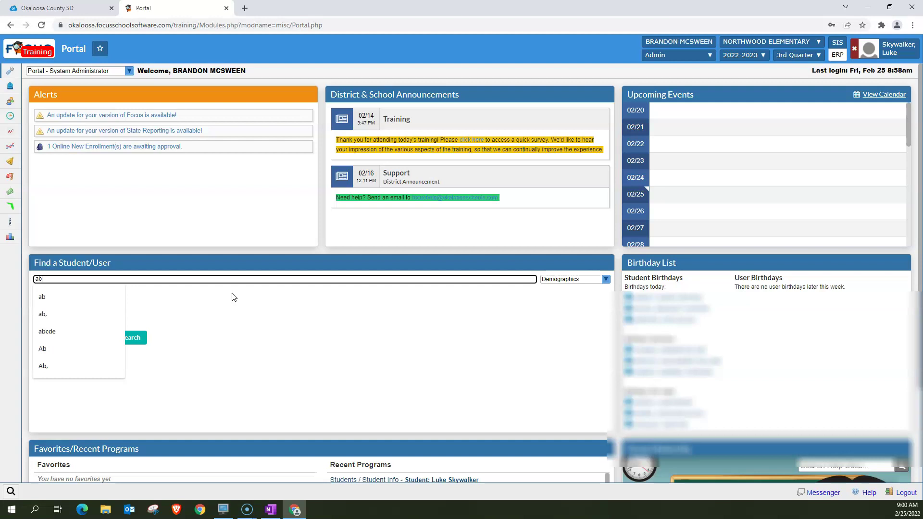
pyautogui.press('Return')
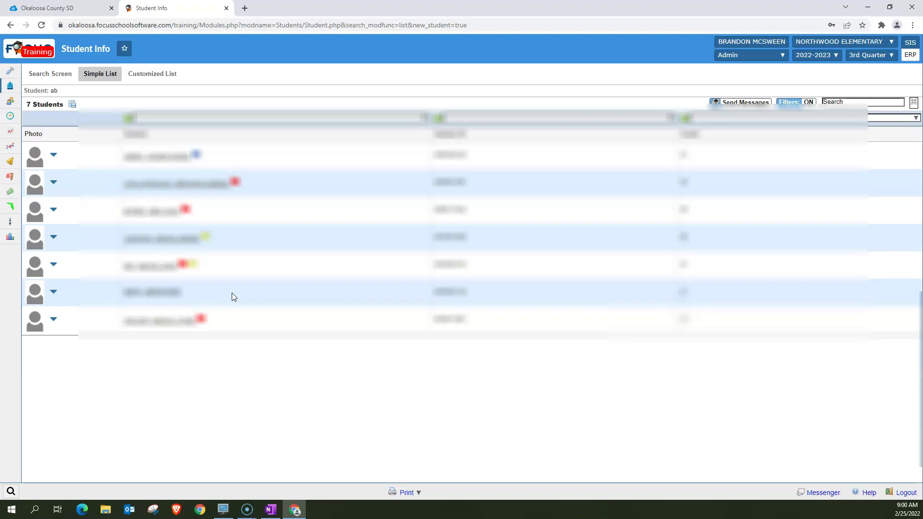
pyautogui.click(39, 51)
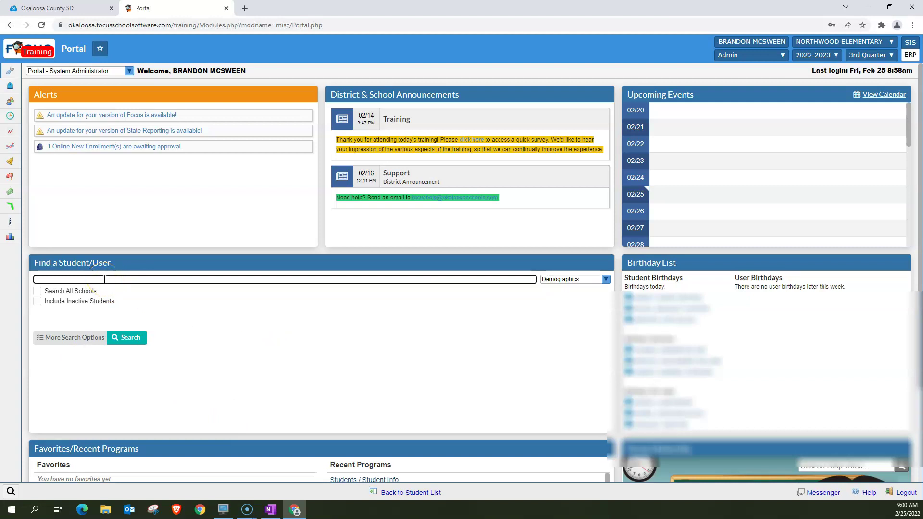
pyautogui.write('ab')
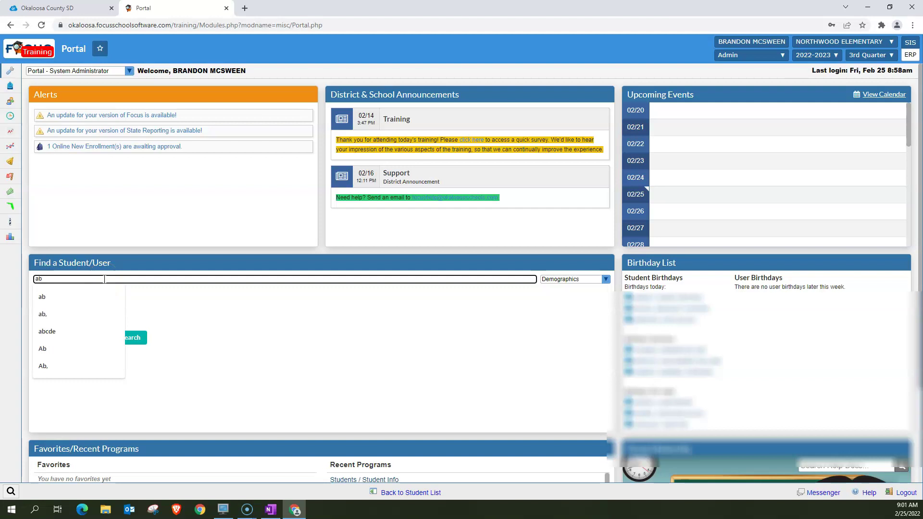
pyautogui.write(',')
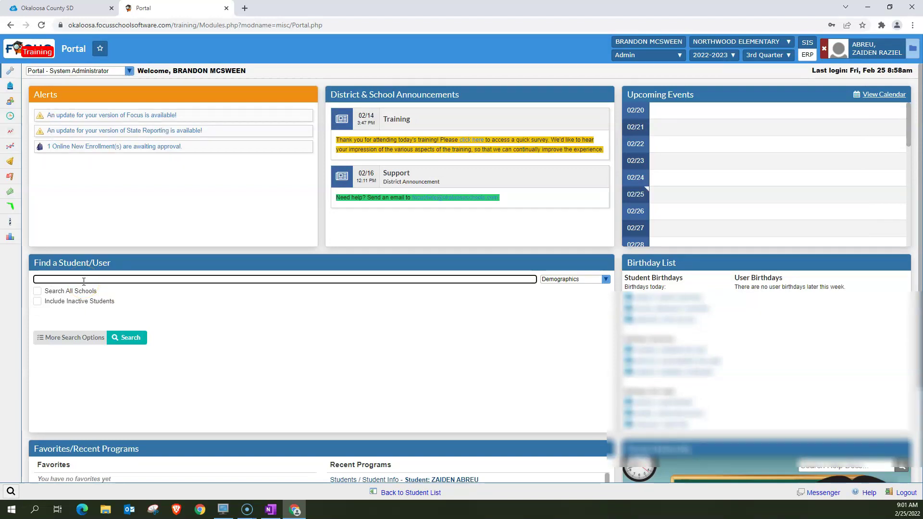
# Step: Search the students by first name with ",ab", review the list and return to the portal
pyautogui.click(84, 282)
pyautogui.write(',ab')
pyautogui.press('Return')
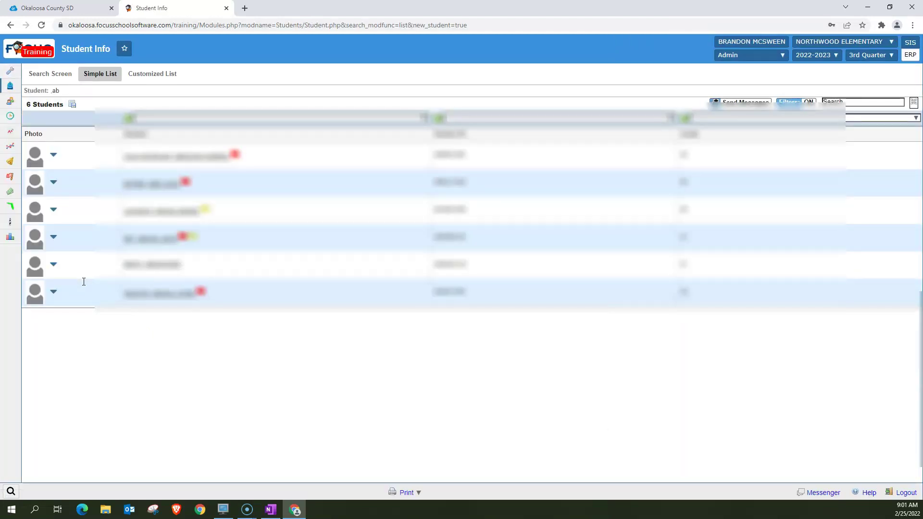
pyautogui.click(375, 63)
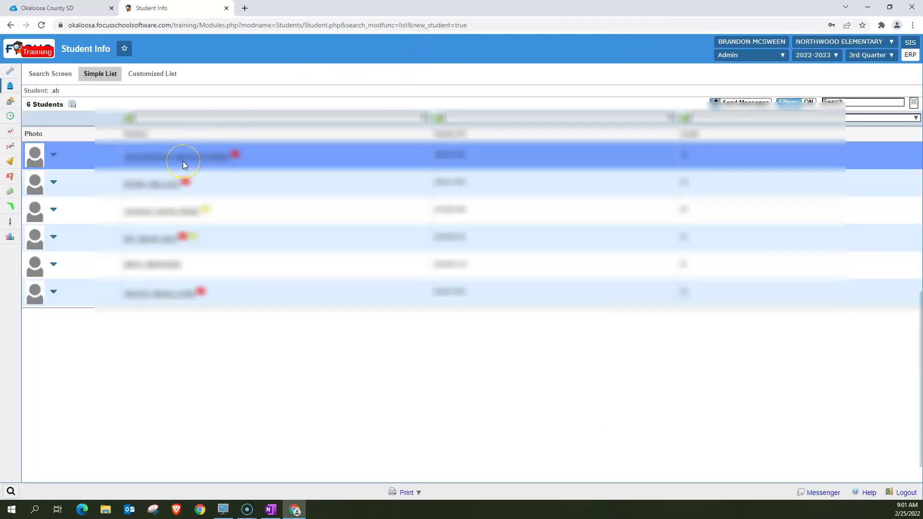
pyautogui.click(175, 163)
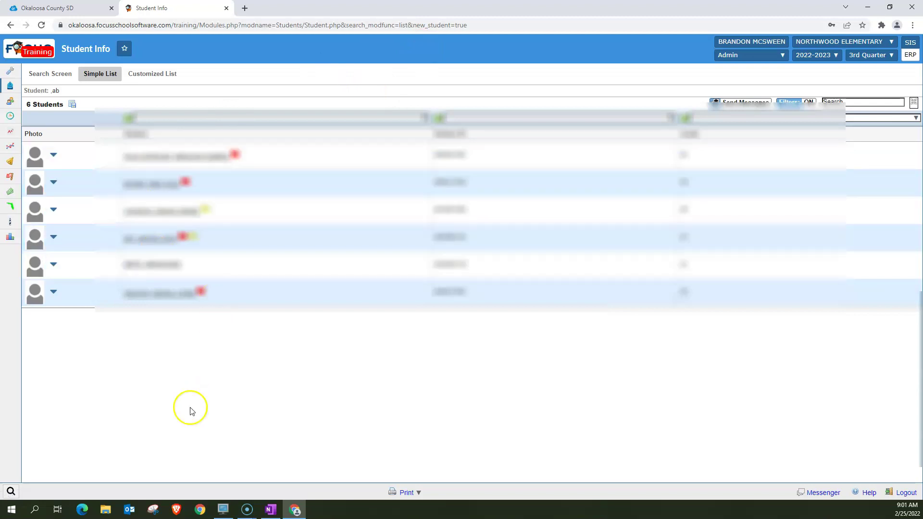
pyautogui.click(29, 49)
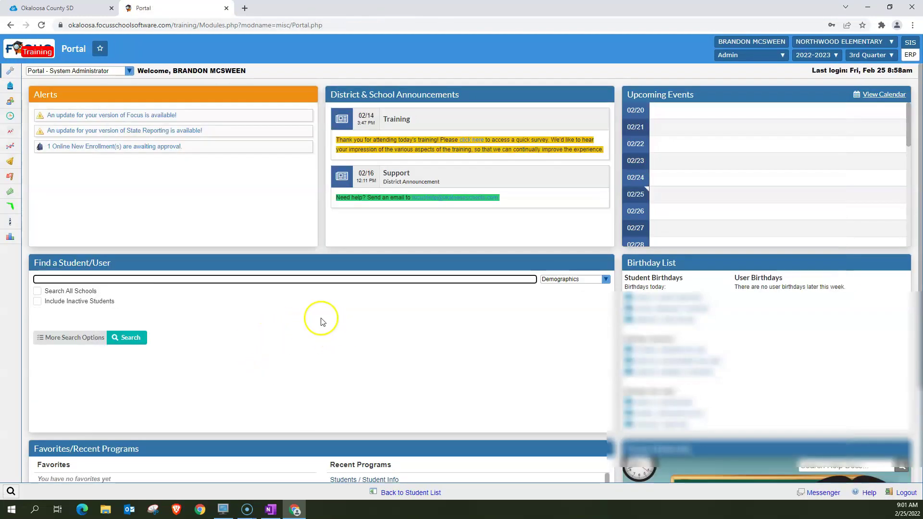
# Step: Try the Search All Schools and Include Inactive Students options of the student search and clear them again
pyautogui.click(38, 291)
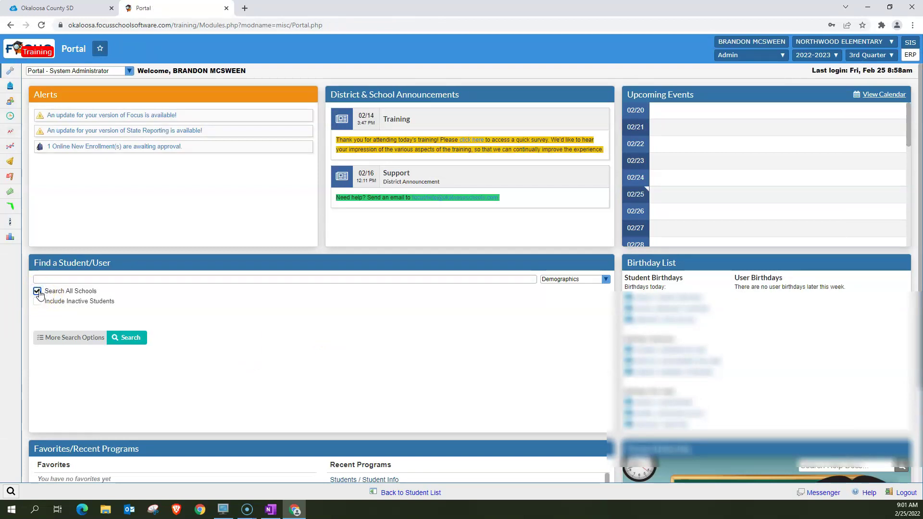
pyautogui.click(38, 291)
pyautogui.click(112, 309)
pyautogui.click(38, 301)
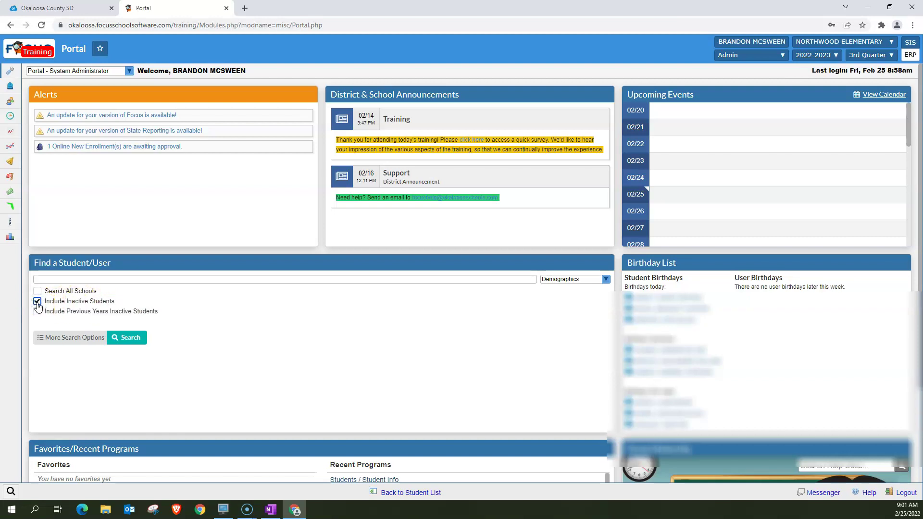
pyautogui.click(48, 306)
pyautogui.click(39, 313)
pyautogui.click(38, 311)
pyautogui.click(36, 315)
pyautogui.click(37, 301)
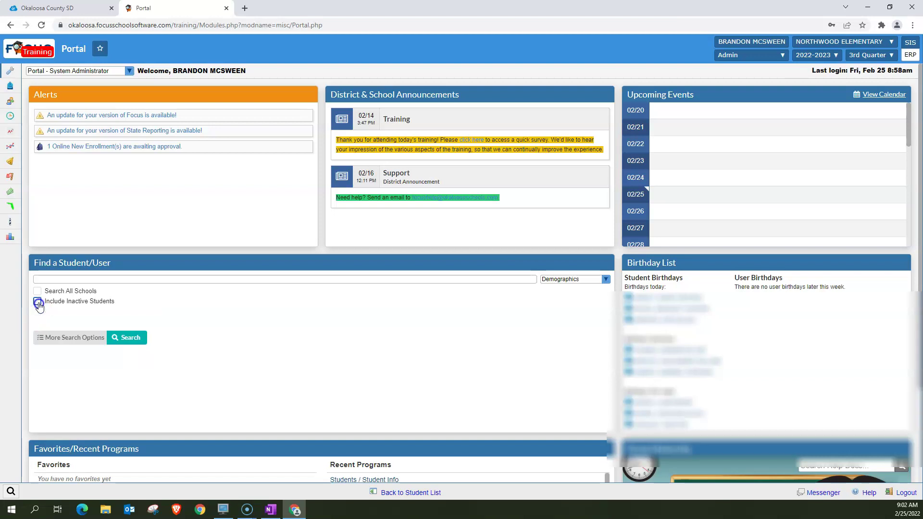
# Step: Look through the student record pages that a search can open, from Absences to User Info, keeping Demographics
pyautogui.click(565, 285)
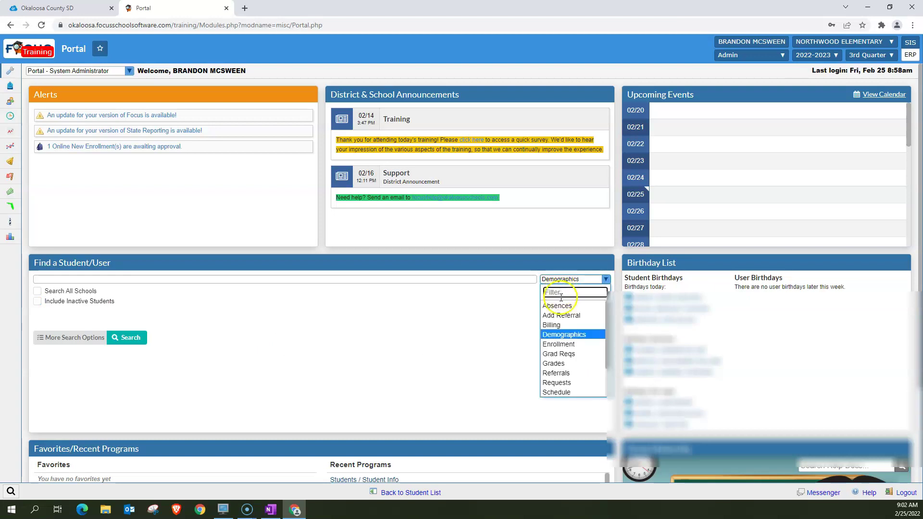
pyautogui.click(559, 306)
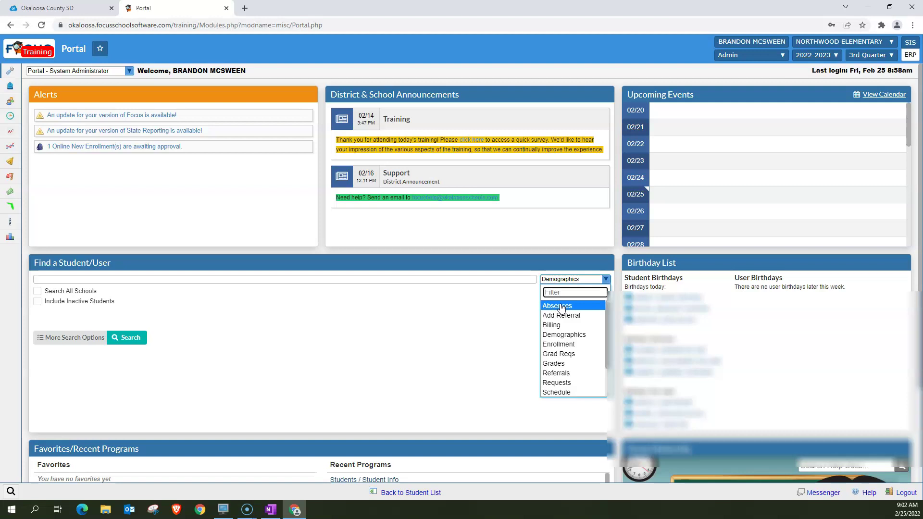
pyautogui.click(558, 344)
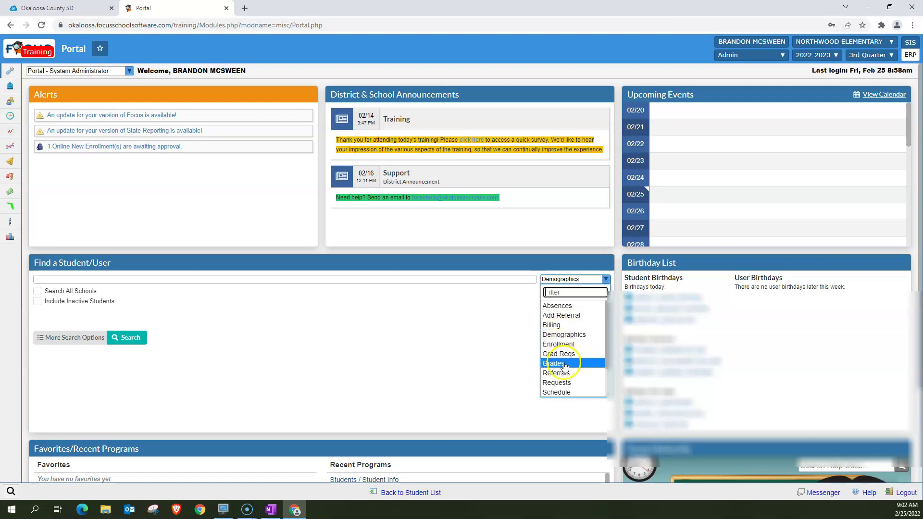
pyautogui.scroll(-2, 581, 350)
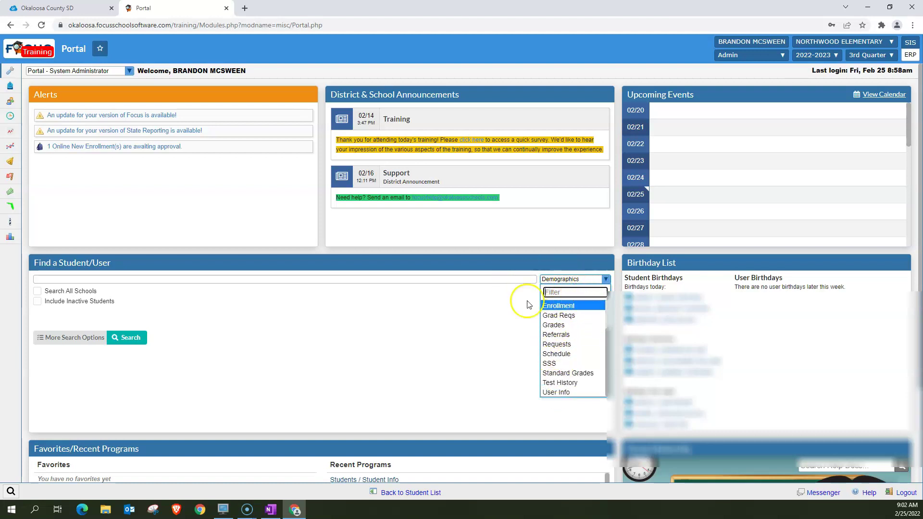
pyautogui.click(408, 324)
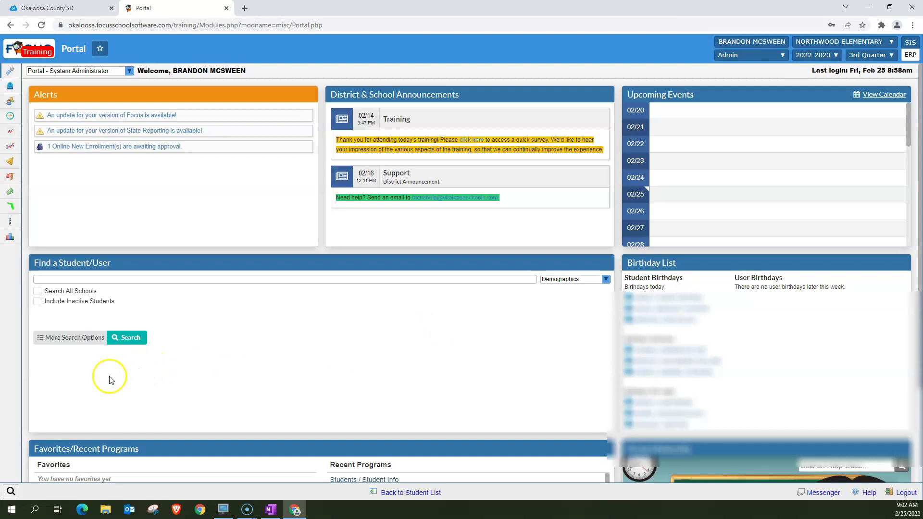
# Step: Open the additional student search options, review the General criteria and collapse that section
pyautogui.click(51, 340)
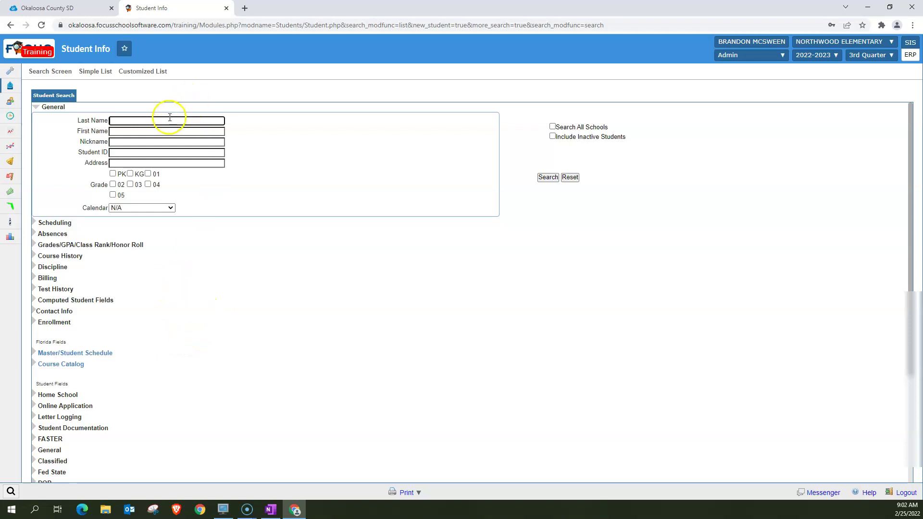
pyautogui.click(123, 142)
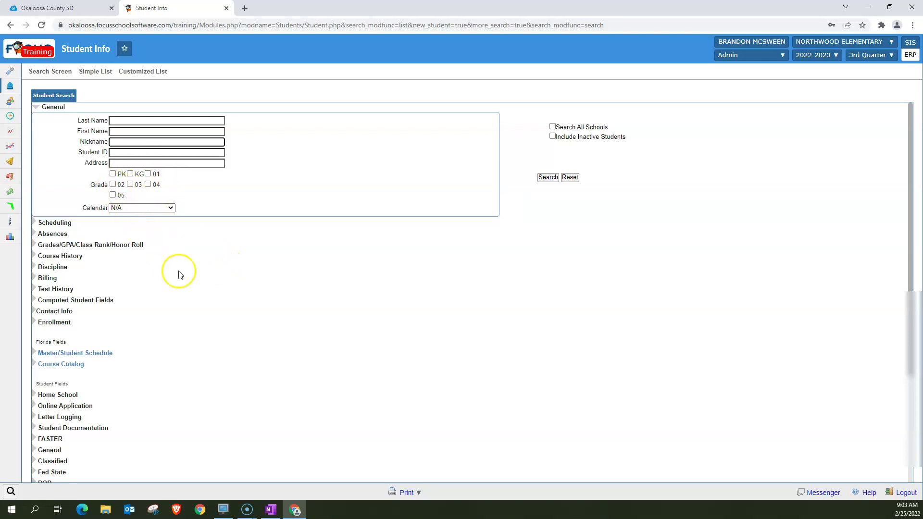
pyautogui.click(36, 108)
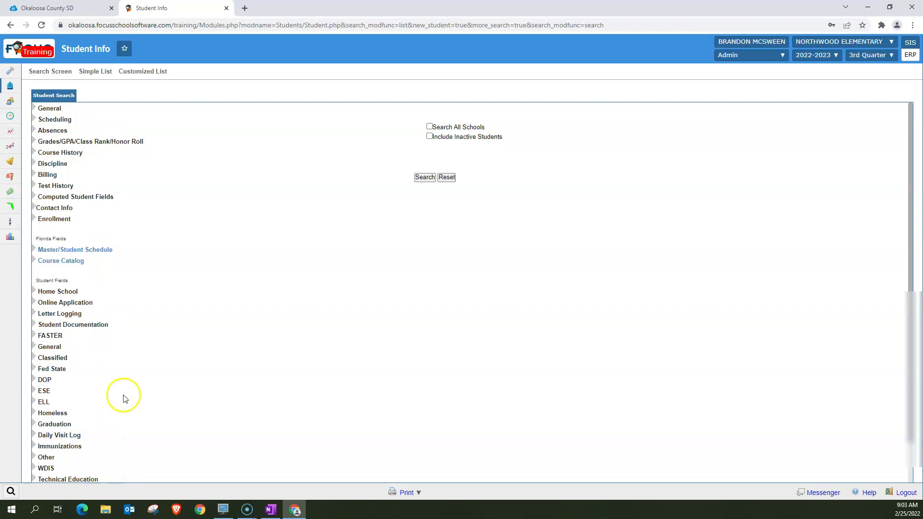
# Step: Examine the Scheduling criteria, including the Scheduled into Course(s) choices, and the Absences criteria, collapsing each section
pyautogui.click(35, 119)
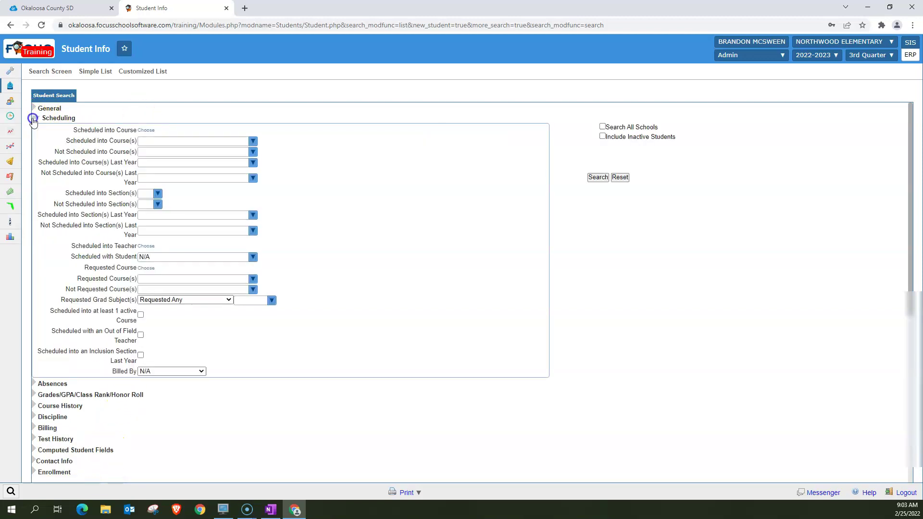
pyautogui.click(156, 142)
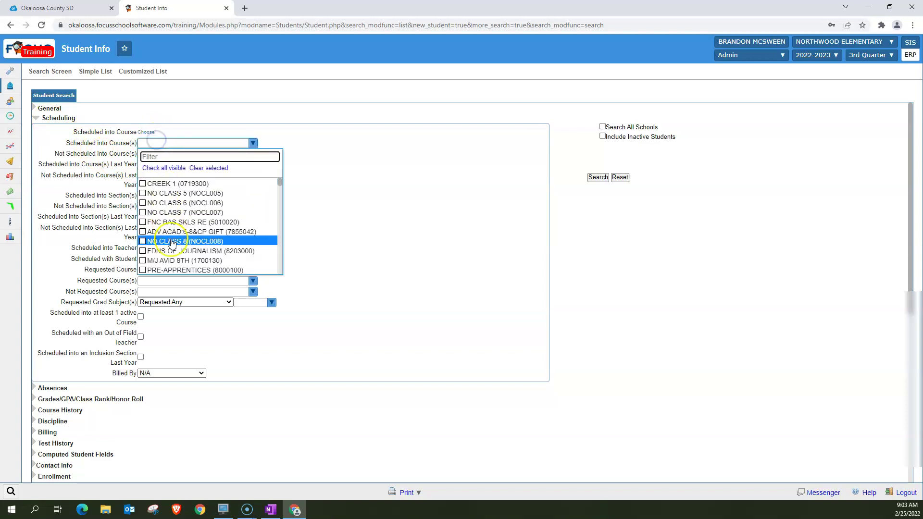
pyautogui.click(36, 119)
pyautogui.click(36, 129)
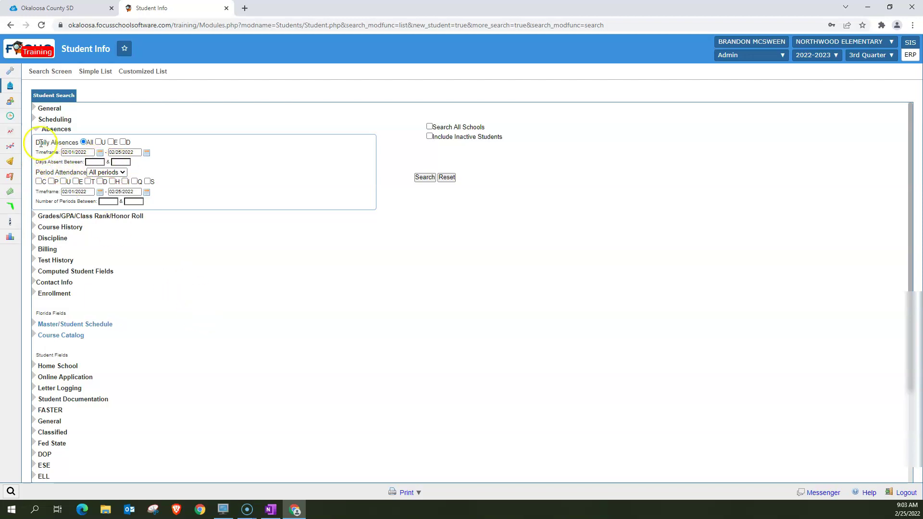
pyautogui.click(36, 130)
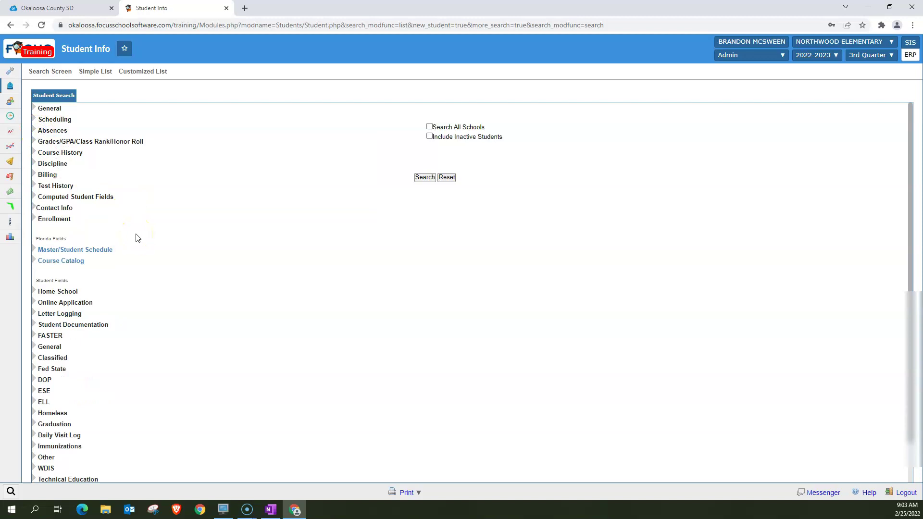
# Step: Return to the portal and log out of Focus
pyautogui.click(46, 53)
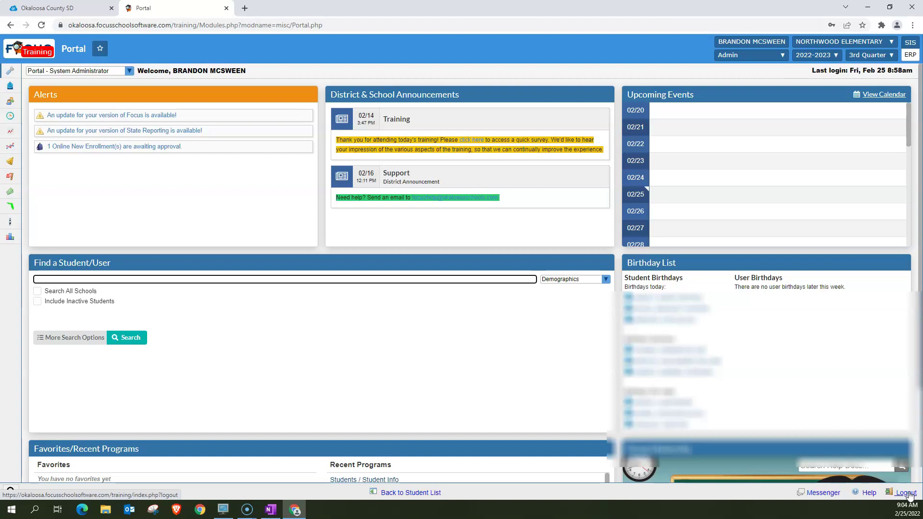
pyautogui.click(906, 493)
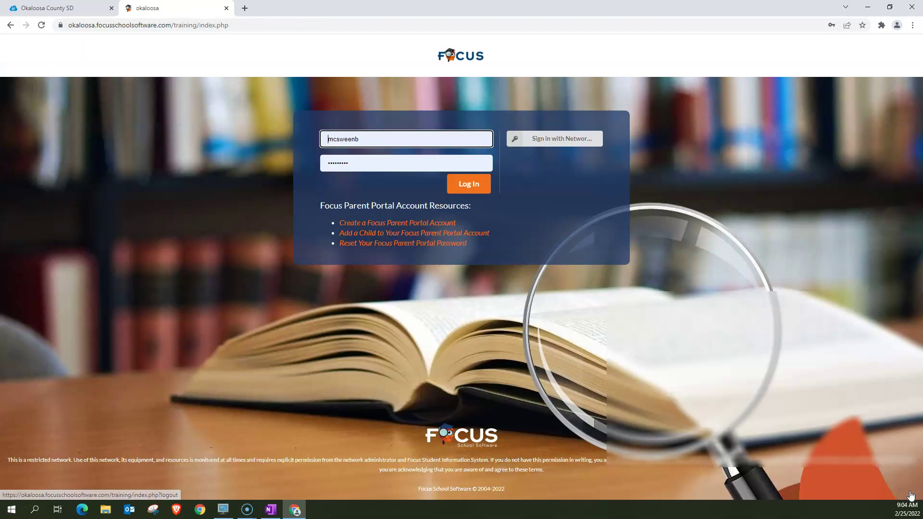